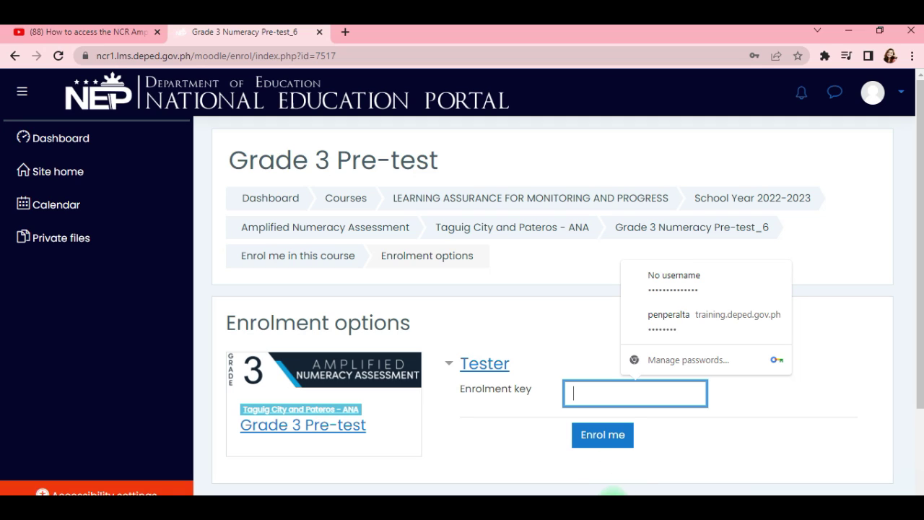
# Bring up the Grade 3 Numeracy Pre-test_6 enrolment options page with its blank Enrolment key field
pyautogui.moveTo(482, 506)
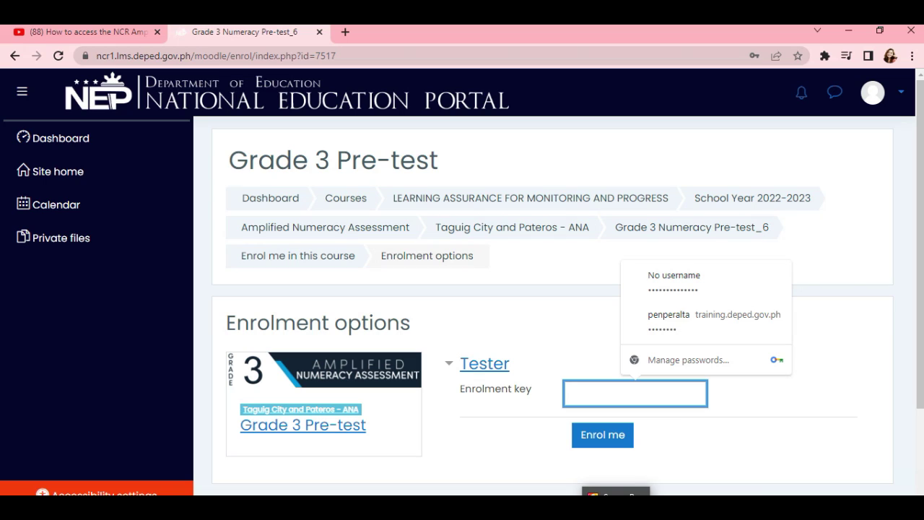
# Look up the enrolment key in the Windows Photos reminder image, then return to the enrolment page
pyautogui.click(577, 464)
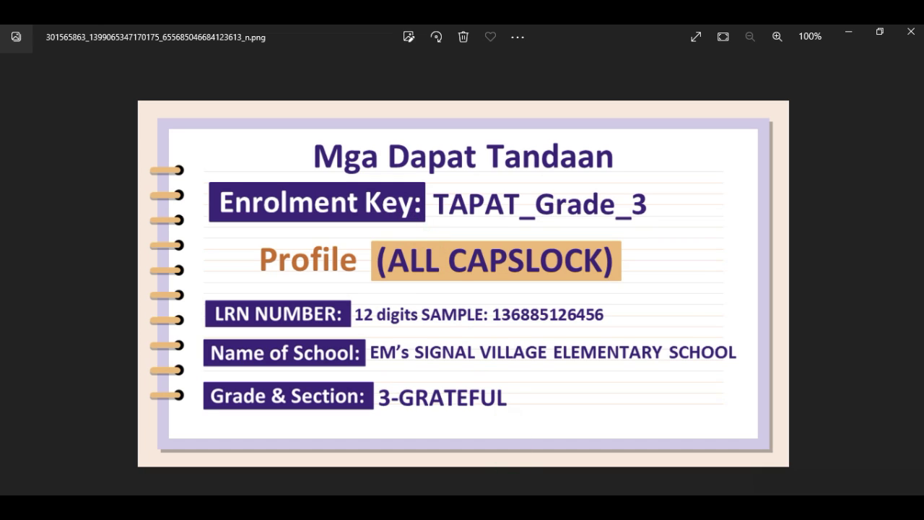
pyautogui.moveTo(450, 505)
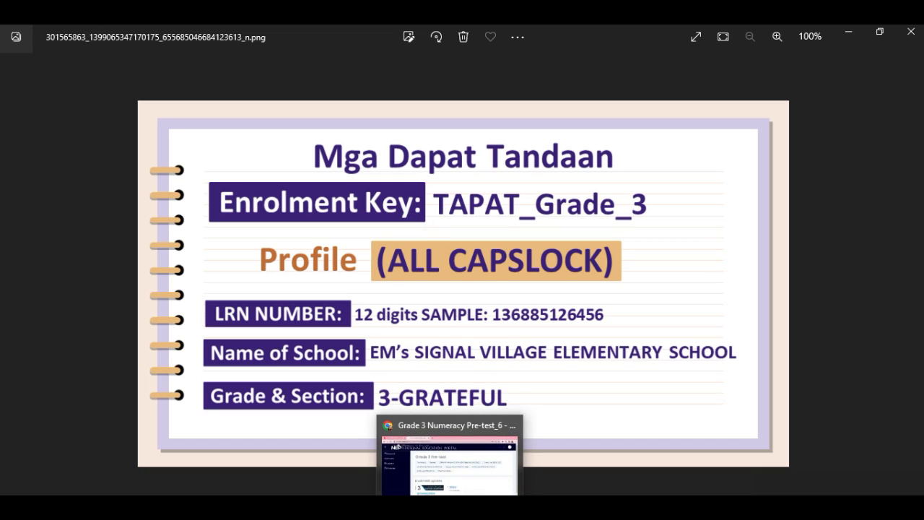
pyautogui.click(453, 478)
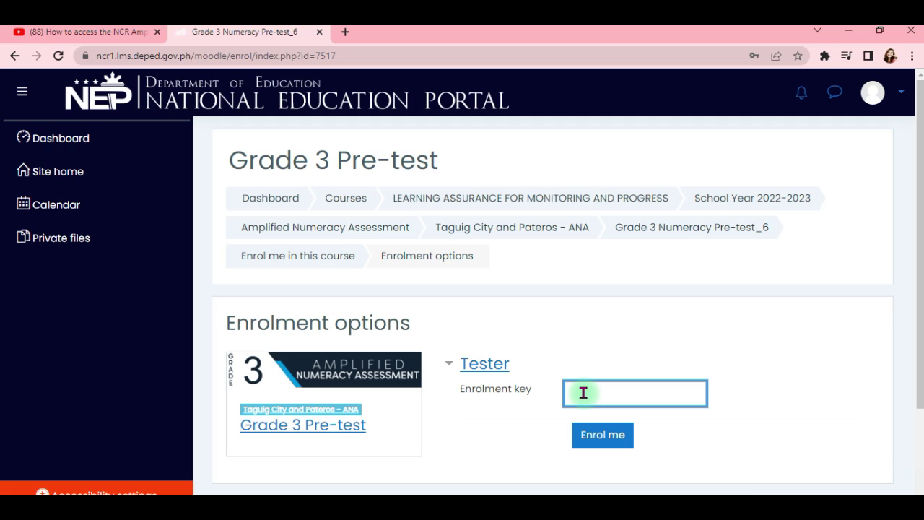
# Enter the course enrolment key, using Caps Lock for the capital letters, and enrol in Grade 3 Pre-test
pyautogui.press('BackSpace')
pyautogui.press('capslock')
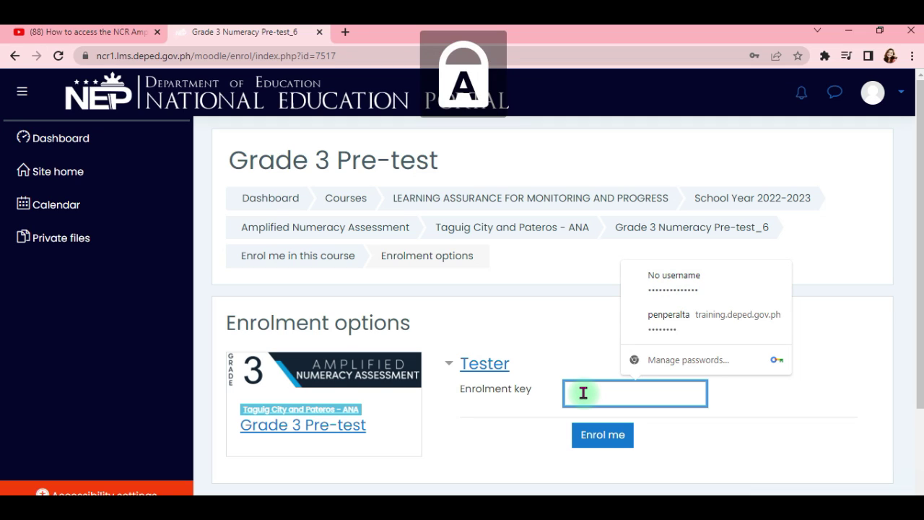
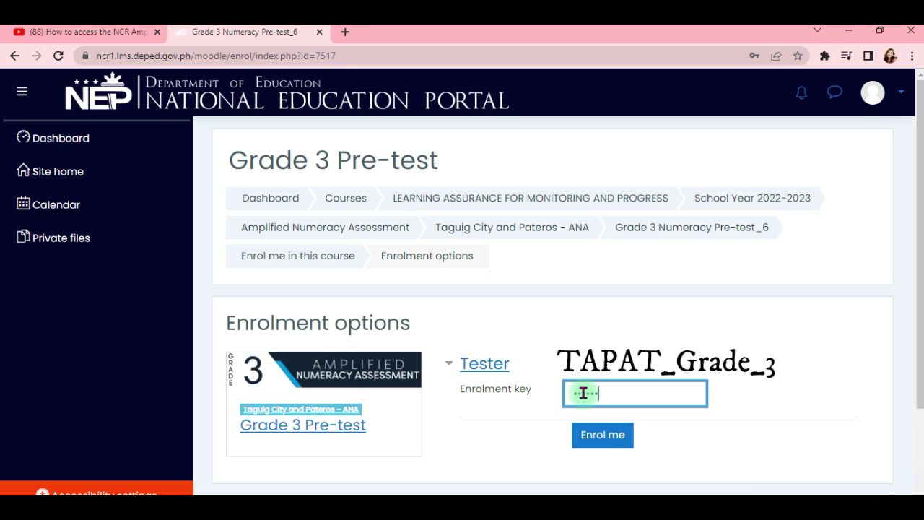
pyautogui.press('capslock')
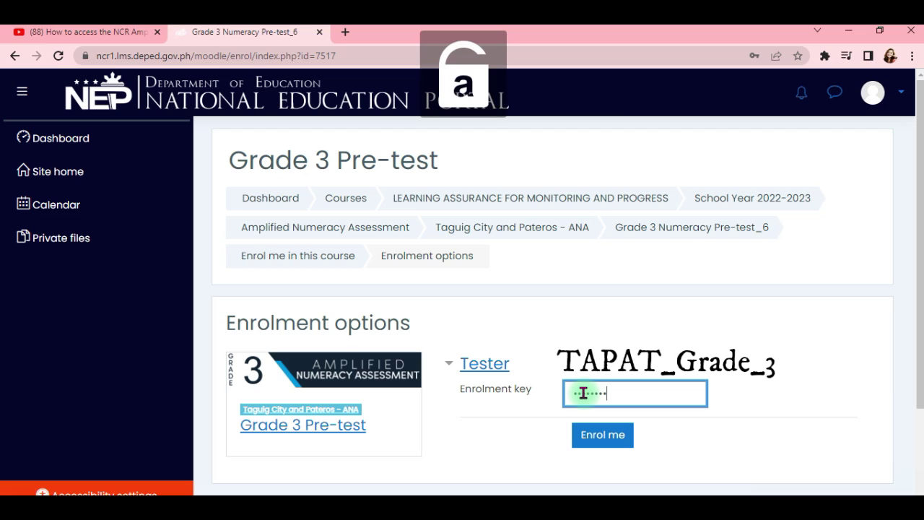
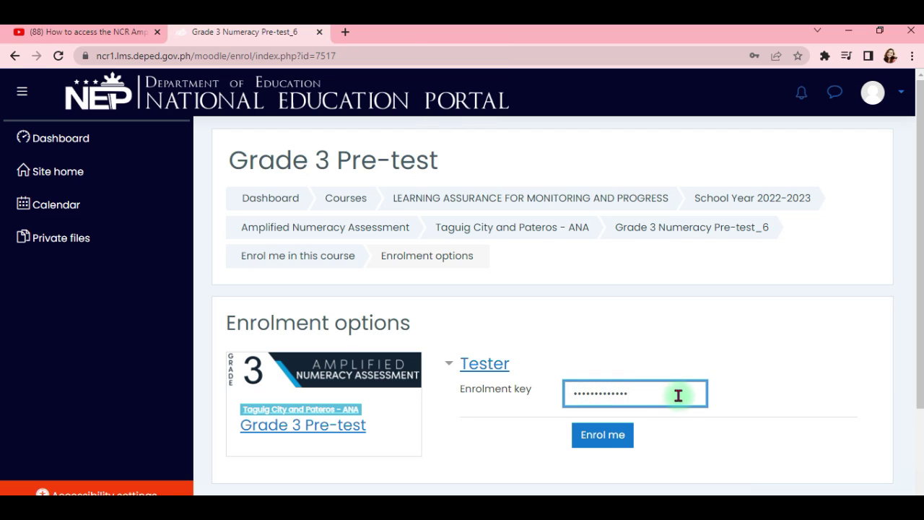
pyautogui.click(601, 437)
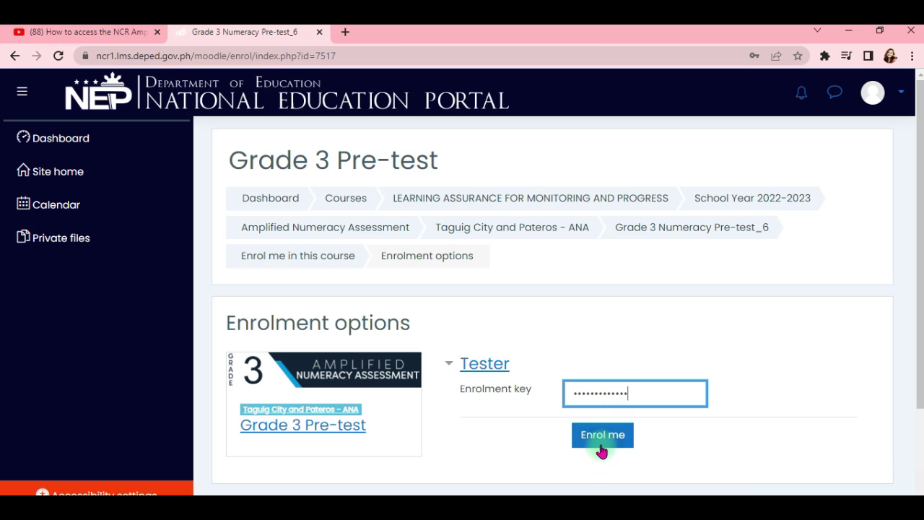
pyautogui.click(607, 442)
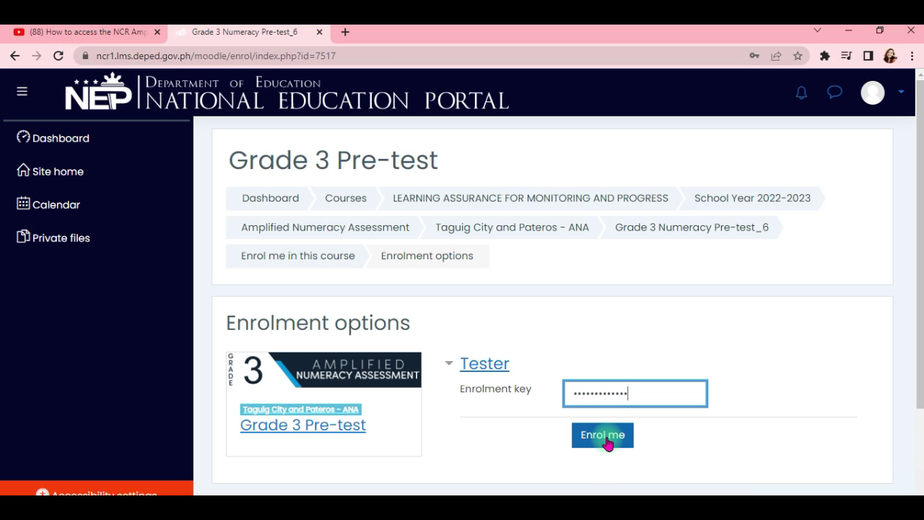
pyautogui.click(607, 443)
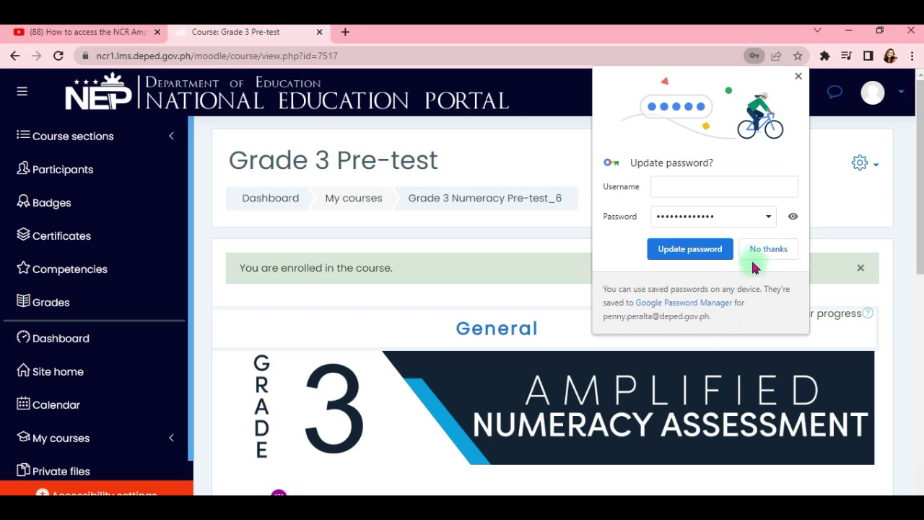
# Decline Chrome's password update and scroll the course page down to the Profile section
pyautogui.click(765, 249)
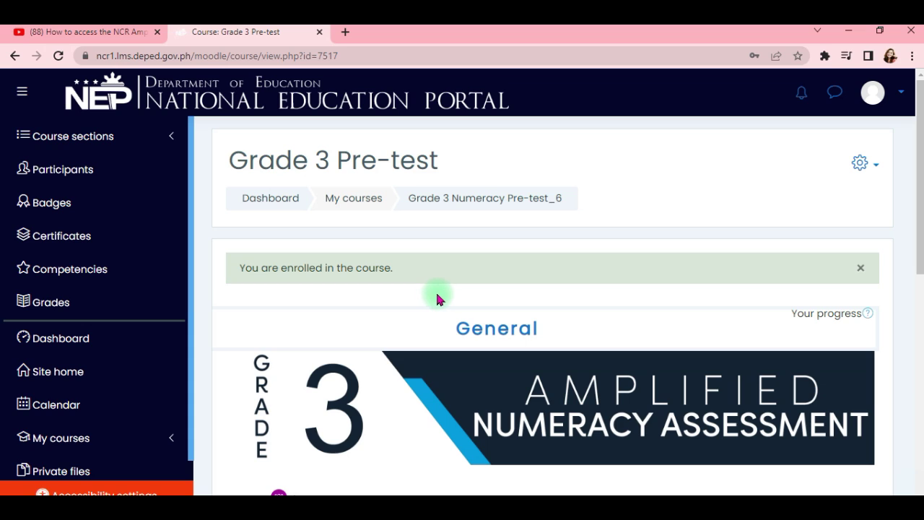
pyautogui.scroll(-3, 437, 292)
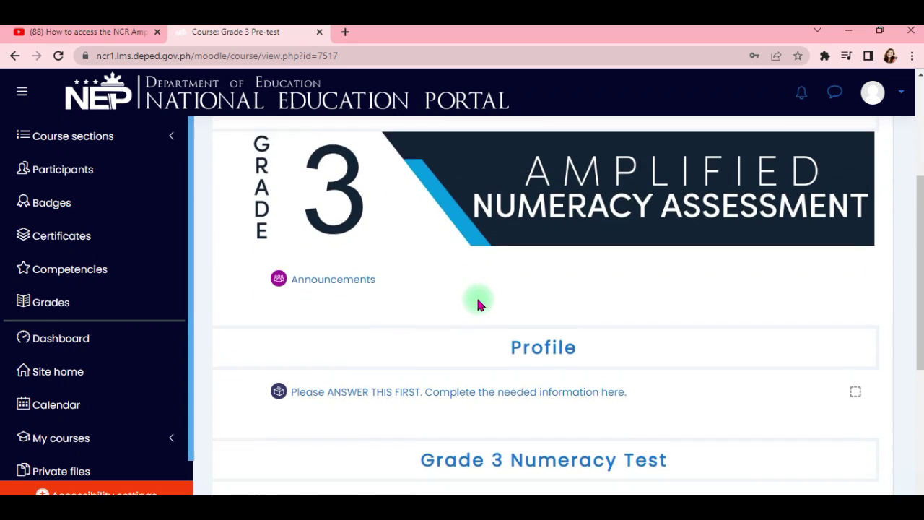
pyautogui.scroll(4, 577, 270)
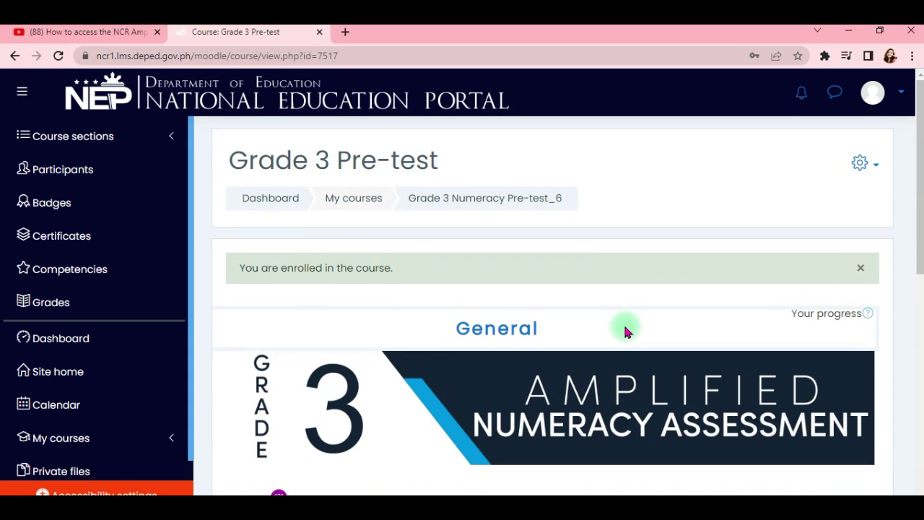
pyautogui.scroll(-2, 625, 326)
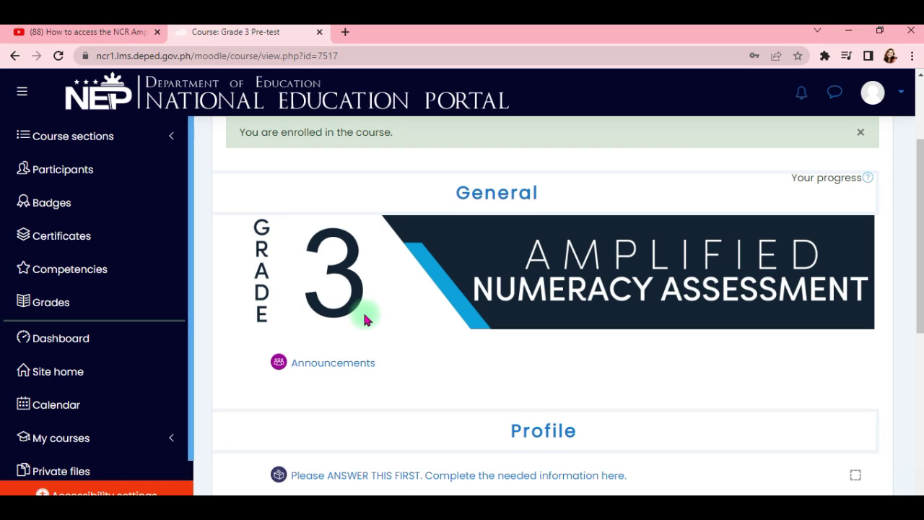
pyautogui.scroll(-2, 606, 356)
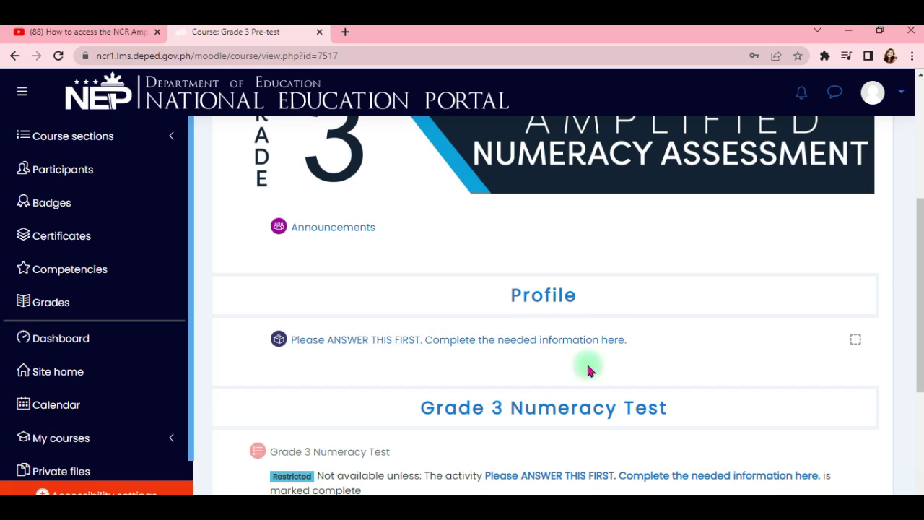
# Open the Profile activity 'Please ANSWER THIS FIRST. Complete the needed information here.'
pyautogui.click(420, 342)
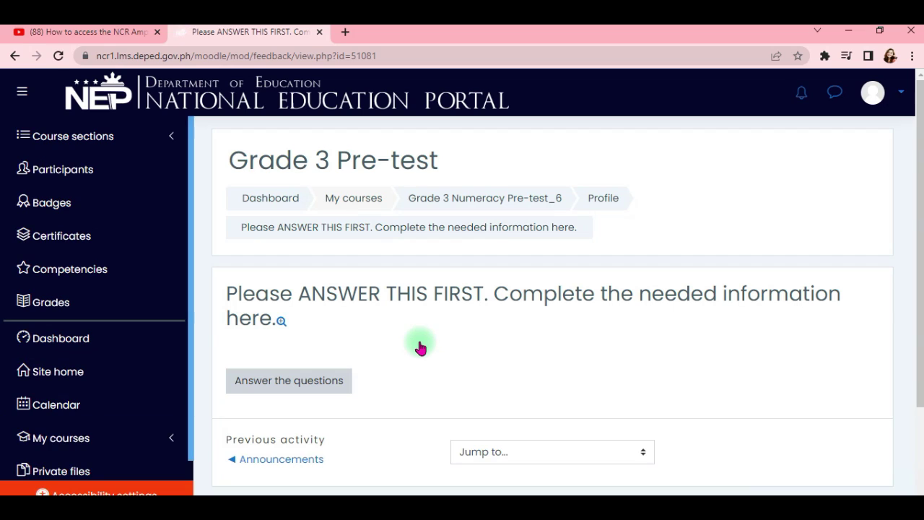
pyautogui.scroll(-3, 416, 347)
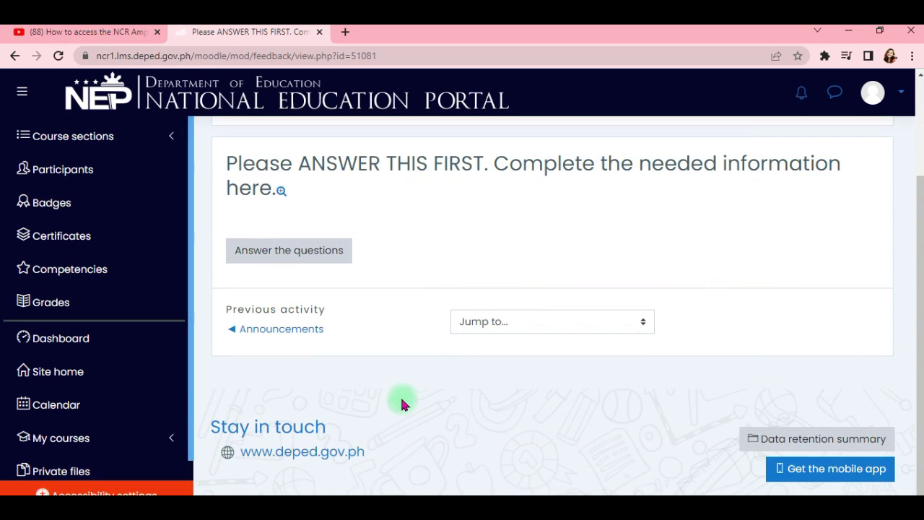
pyautogui.scroll(1, 402, 404)
pyautogui.scroll(1, 402, 404)
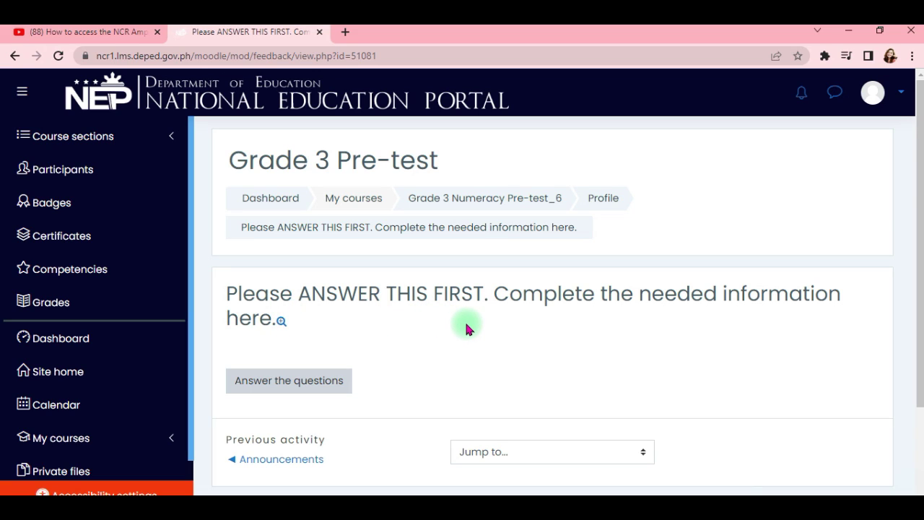
# Start the profile questionnaire and scroll through its LRN, school name and grade-and-section fields
pyautogui.click(295, 384)
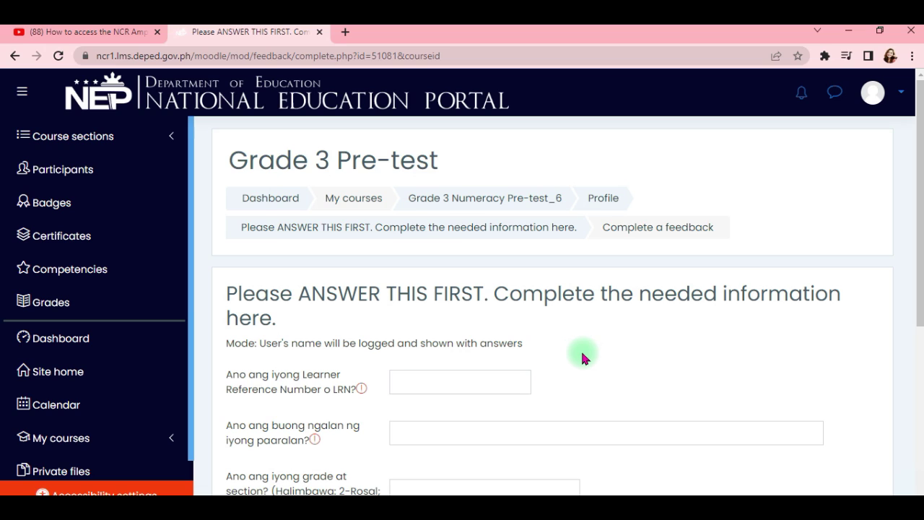
pyautogui.scroll(-1, 581, 354)
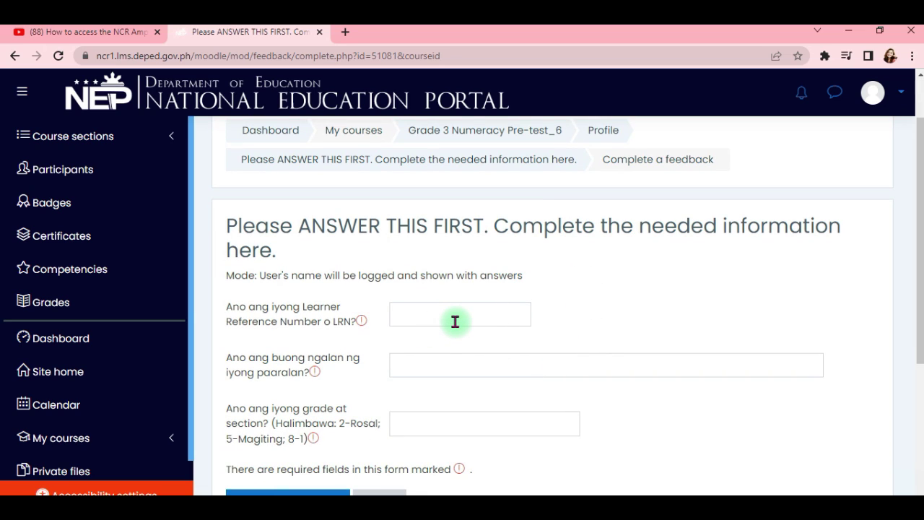
pyautogui.scroll(-3, 495, 356)
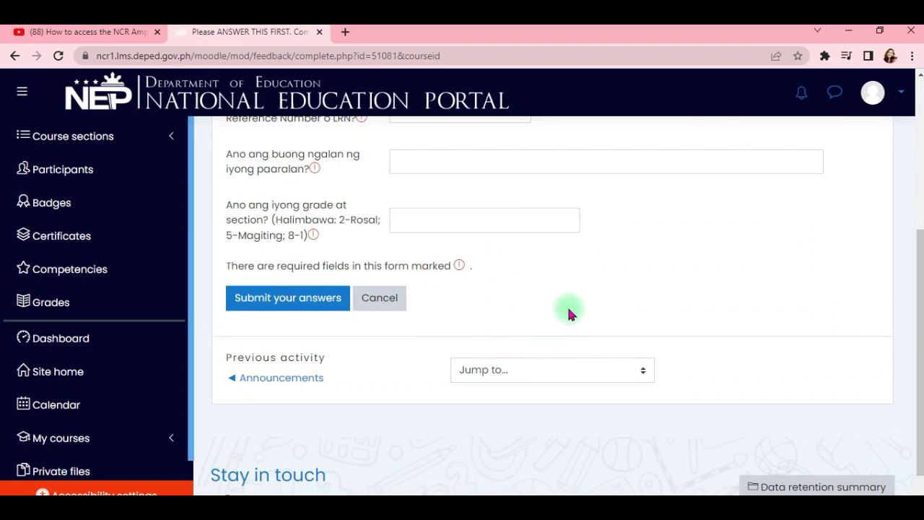
pyautogui.scroll(2, 568, 314)
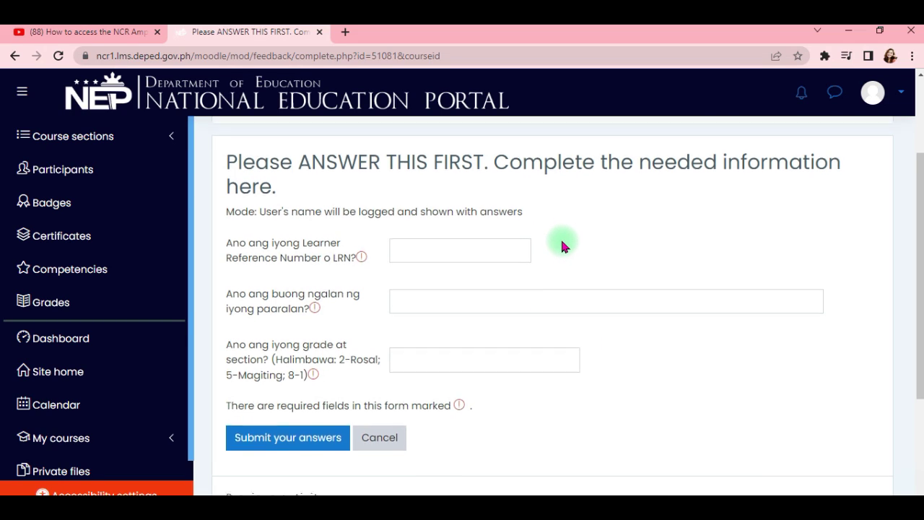
pyautogui.scroll(2, 561, 242)
pyautogui.scroll(-1, 544, 326)
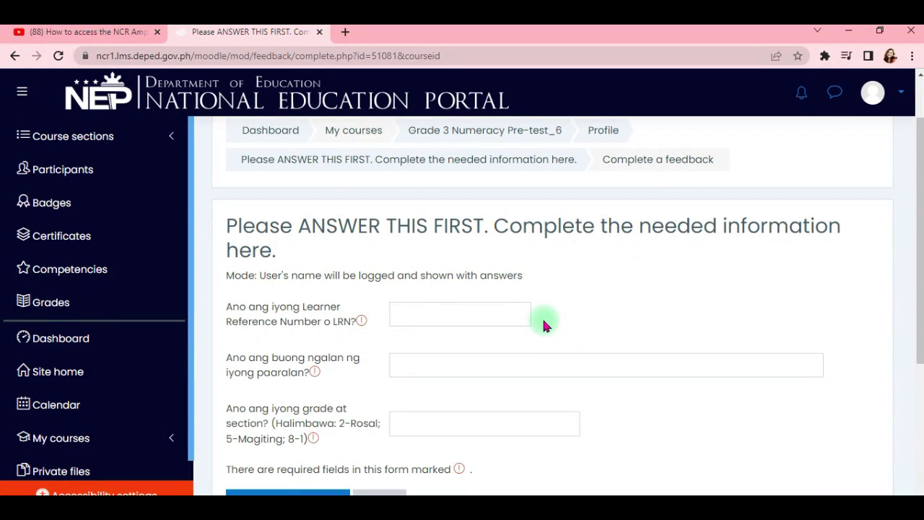
# Look over the profile questions and enter the learner's reference number in the LRN field
pyautogui.click(425, 315)
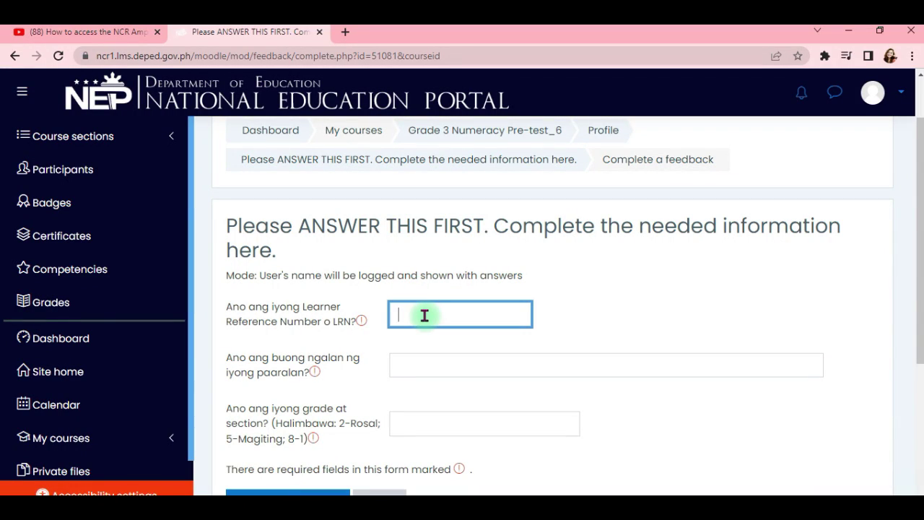
pyautogui.click(427, 371)
pyautogui.scroll(-2, 475, 370)
pyautogui.scroll(-1, 474, 370)
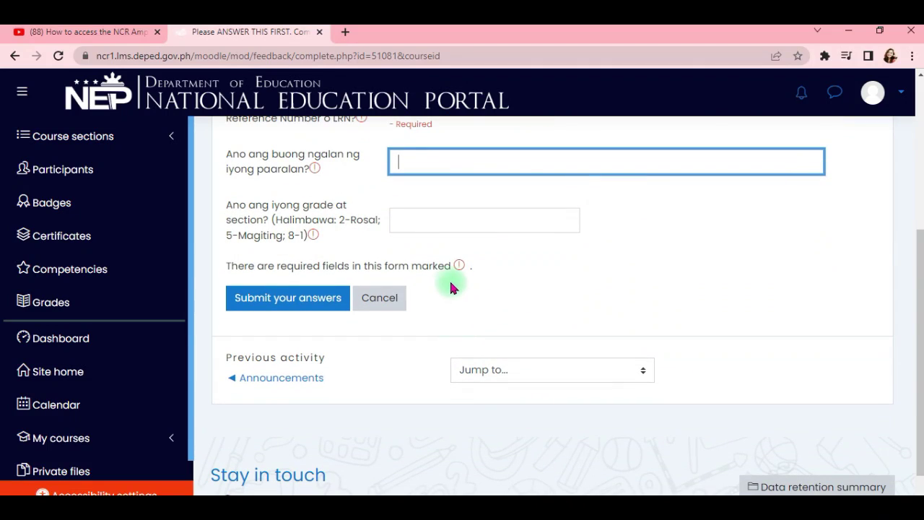
pyautogui.click(457, 223)
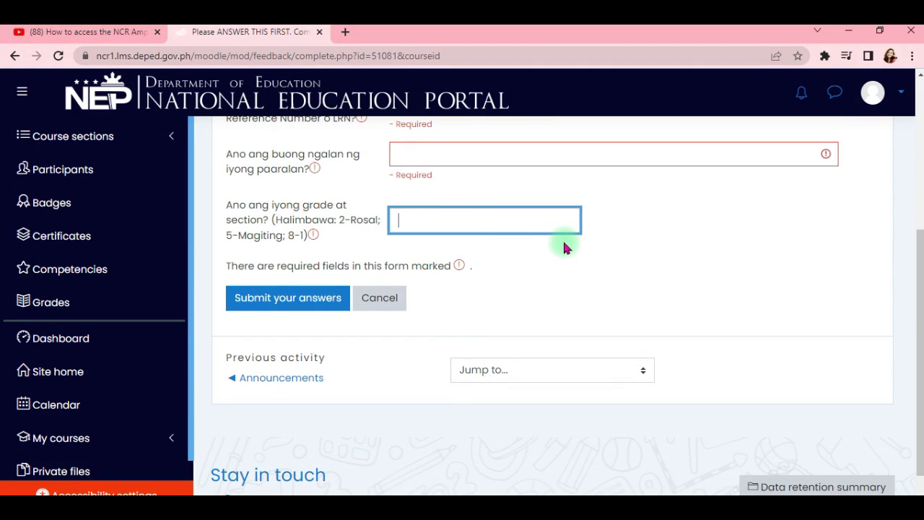
pyautogui.scroll(1, 562, 238)
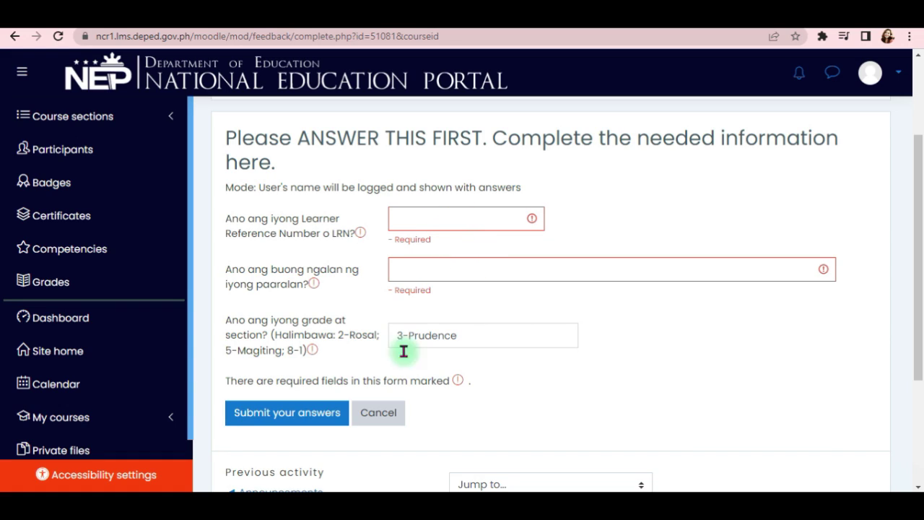
pyautogui.click(445, 222)
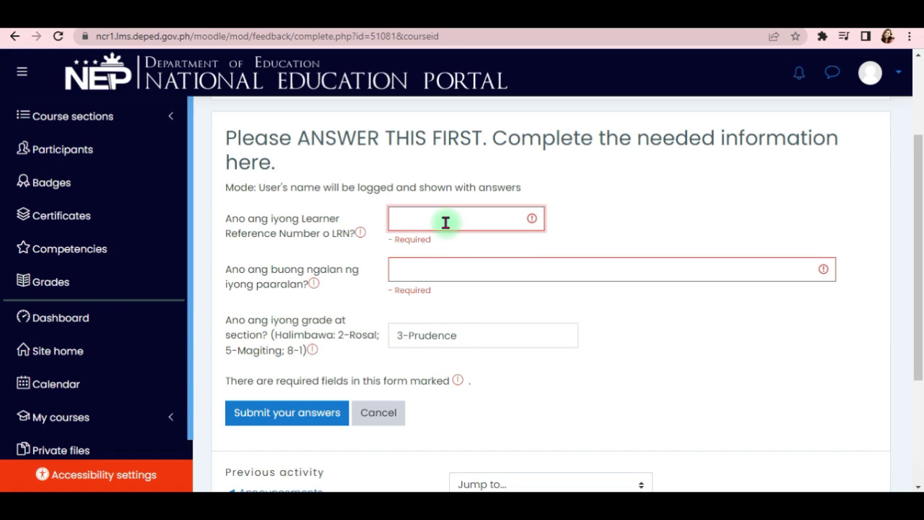
pyautogui.write('12345678910')
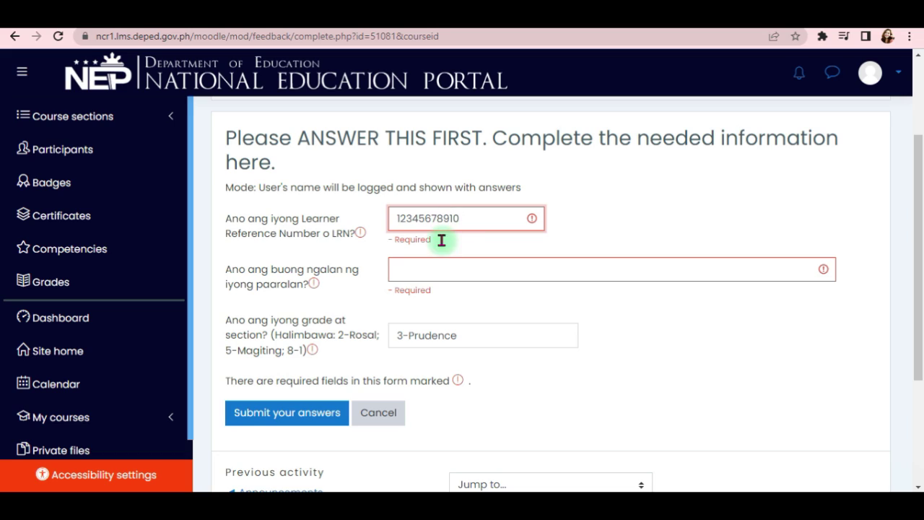
# Delete the existing grade-and-section answer, then check the reference image for the required details
pyautogui.click(448, 271)
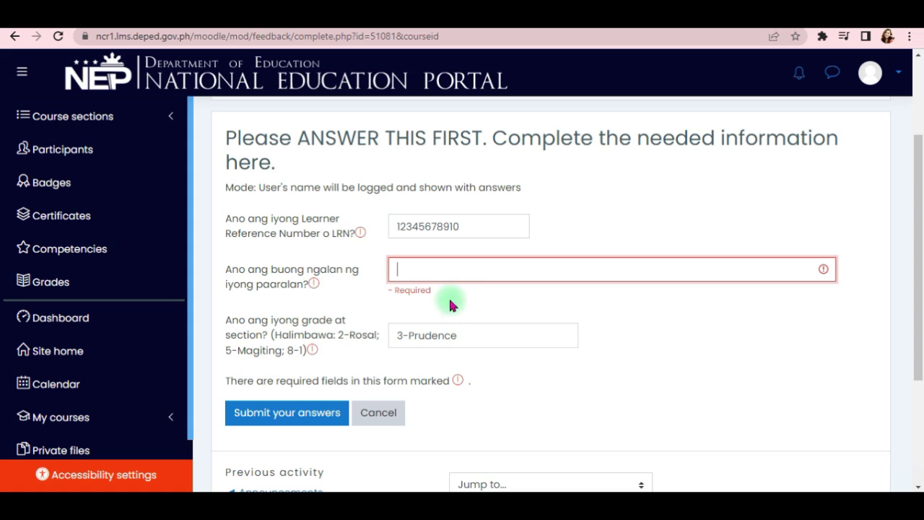
pyautogui.click(469, 336)
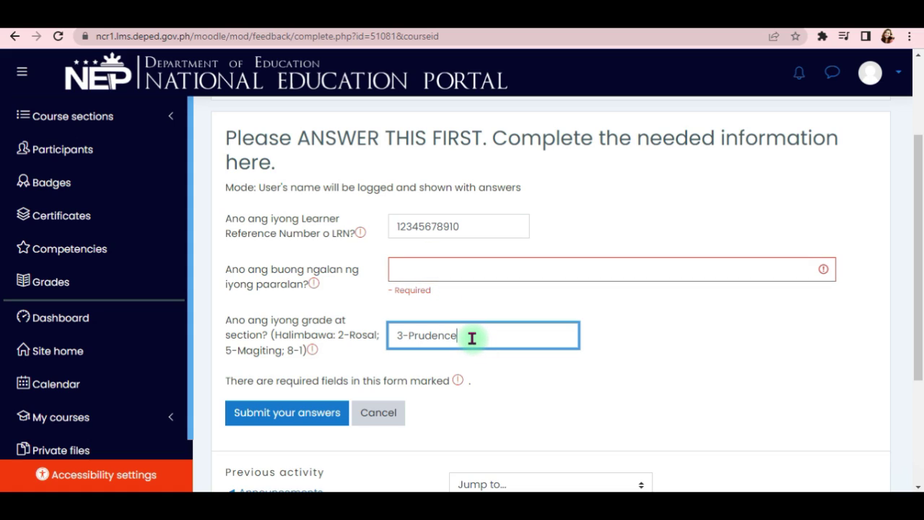
pyautogui.press('BackSpace')
pyautogui.press('BackSpace')
pyautogui.press('BackSpace')
pyautogui.press('BackSpace')
pyautogui.press('BackSpace')
pyautogui.press('BackSpace')
pyautogui.press('BackSpace')
pyautogui.press('BackSpace')
pyautogui.press('BackSpace')
pyautogui.click(427, 269)
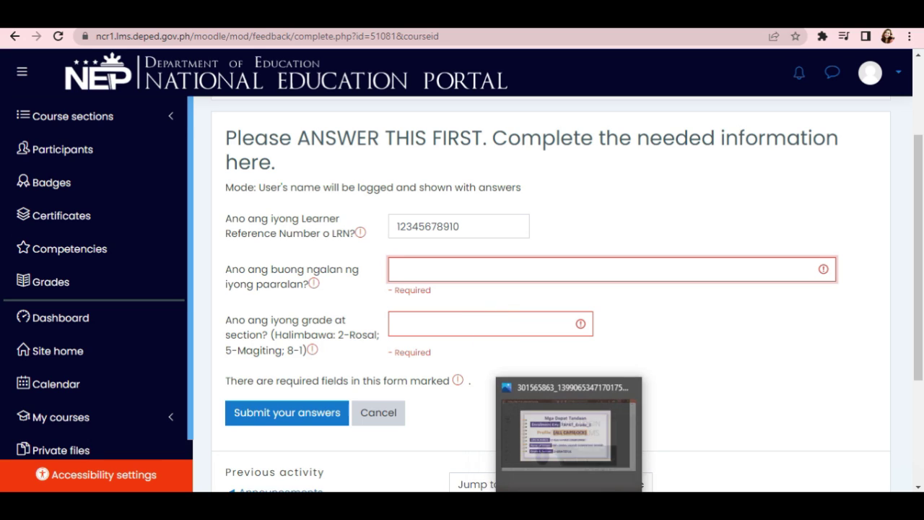
pyautogui.click(568, 438)
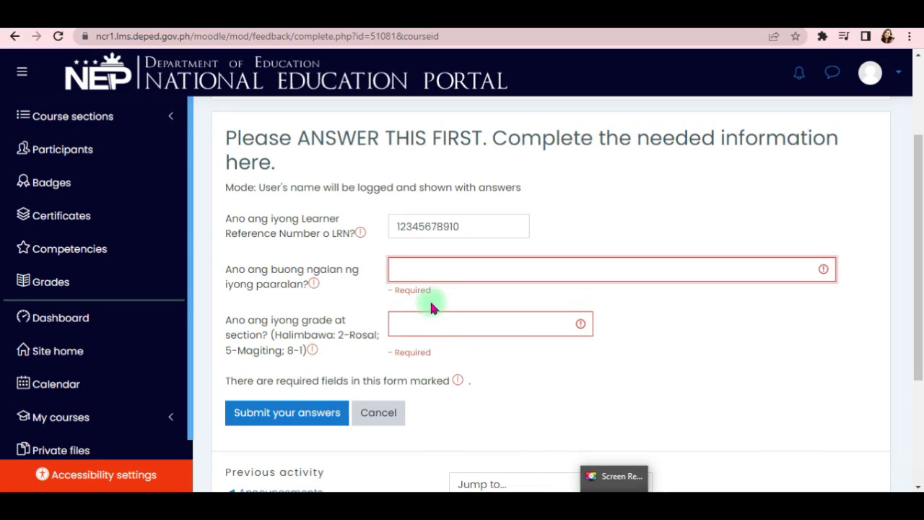
# Enter school EM's SIGNAL VILLAGE ELEMENTARY SCHOOL and grade and section 3-PRUDENCE
pyautogui.write('e')
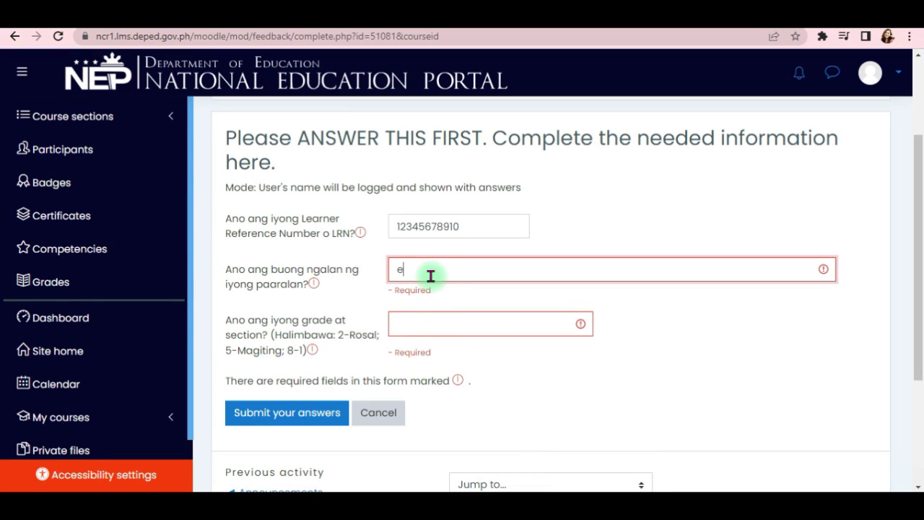
pyautogui.press('BackSpace')
pyautogui.press('capslock')
pyautogui.write("EM's SIGNAL")
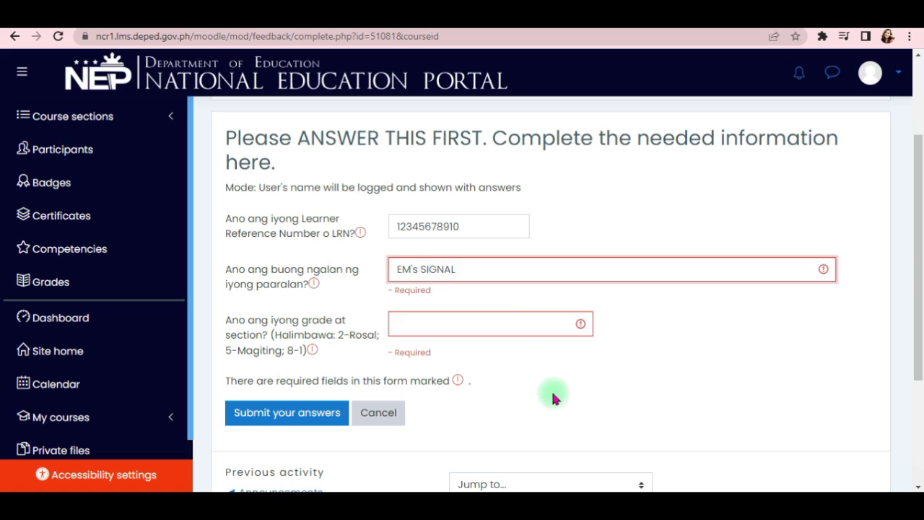
pyautogui.write(' VIL')
pyautogui.write('LAGE ELEMEN')
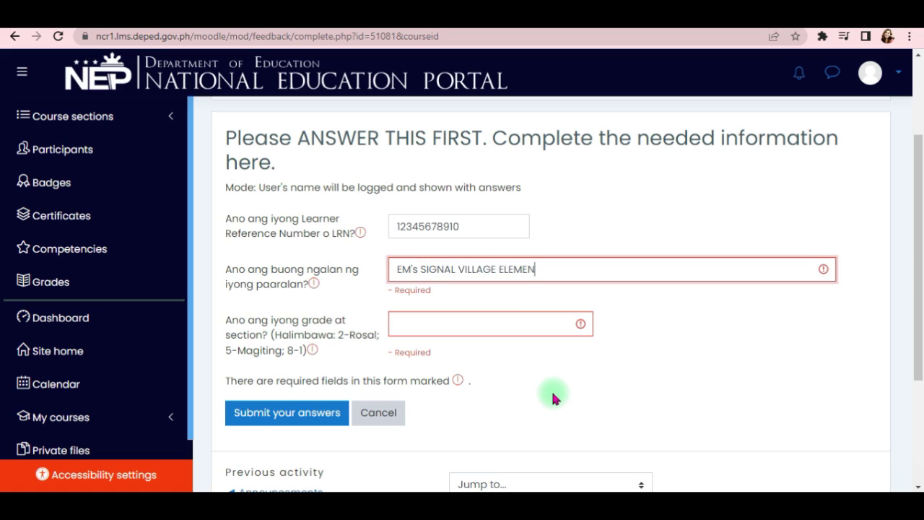
pyautogui.write('TARY SCHOOL')
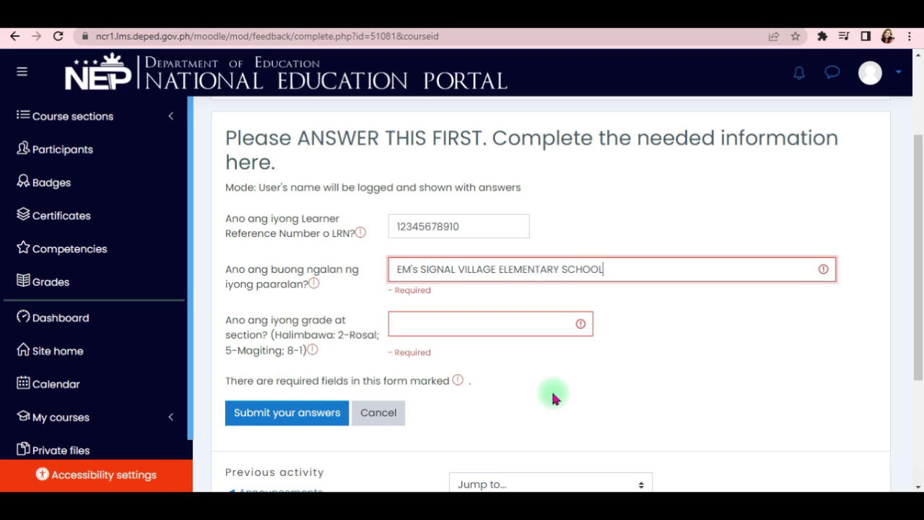
pyautogui.click(485, 324)
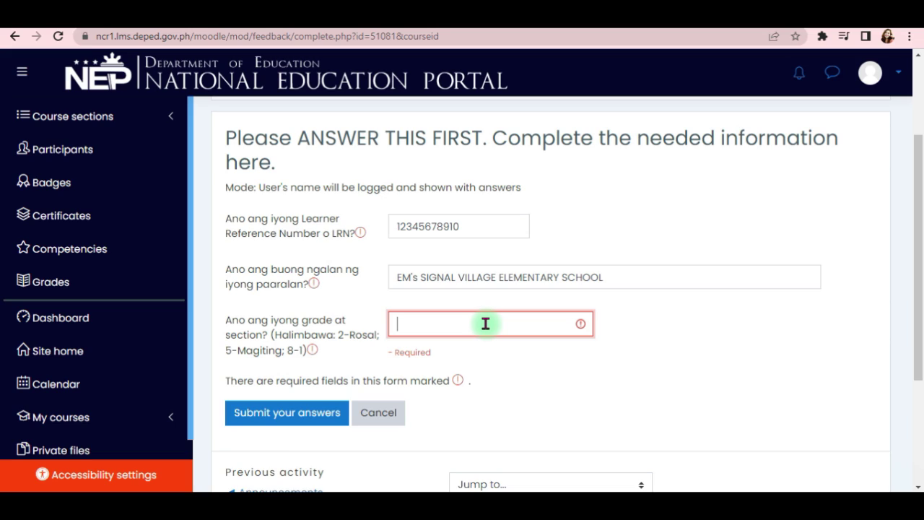
pyautogui.write('3-PRUDENCE')
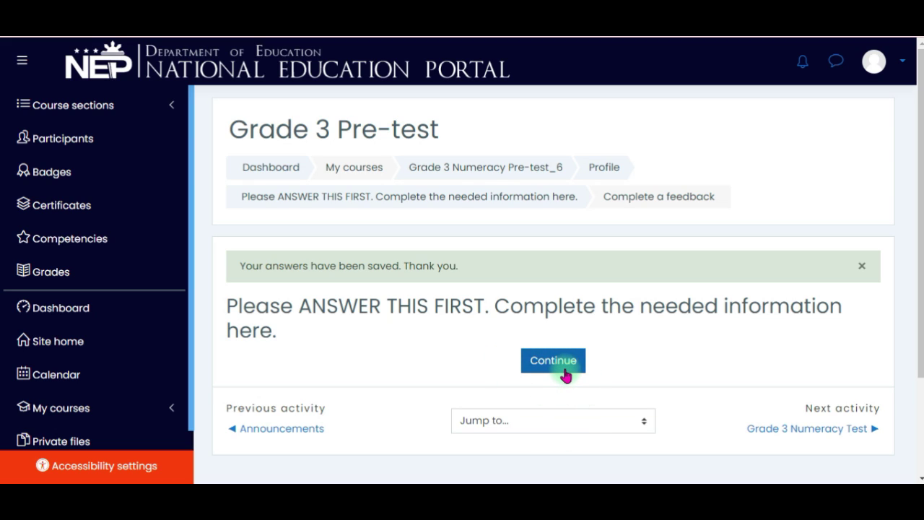
# Continue past the saved-answers confirmation and scroll to the Profile and Grade 3 Numeracy Test sections
pyautogui.click(554, 370)
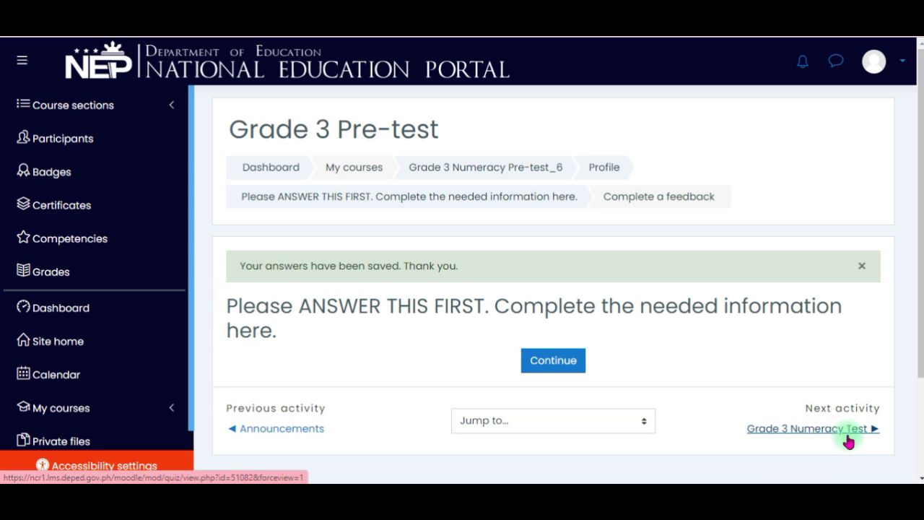
pyautogui.click(554, 372)
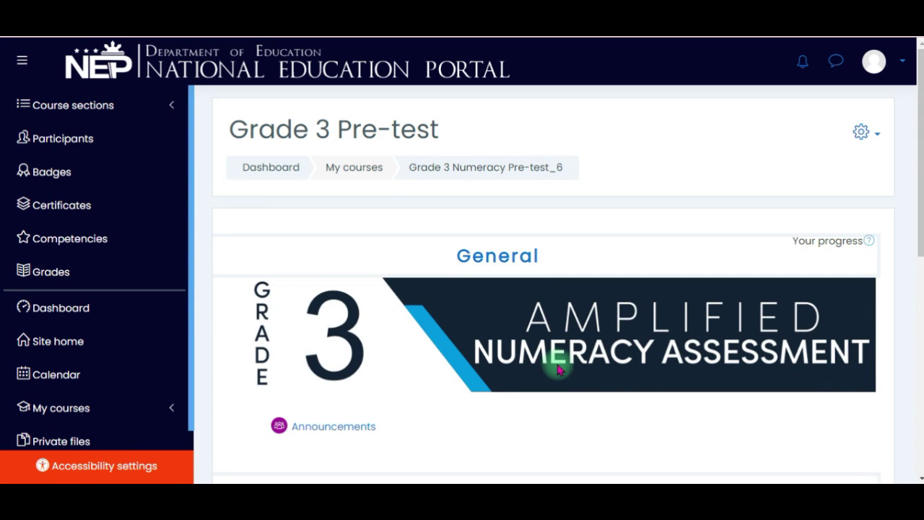
pyautogui.scroll(-2, 556, 369)
pyautogui.scroll(1, 561, 369)
pyautogui.scroll(1, 561, 370)
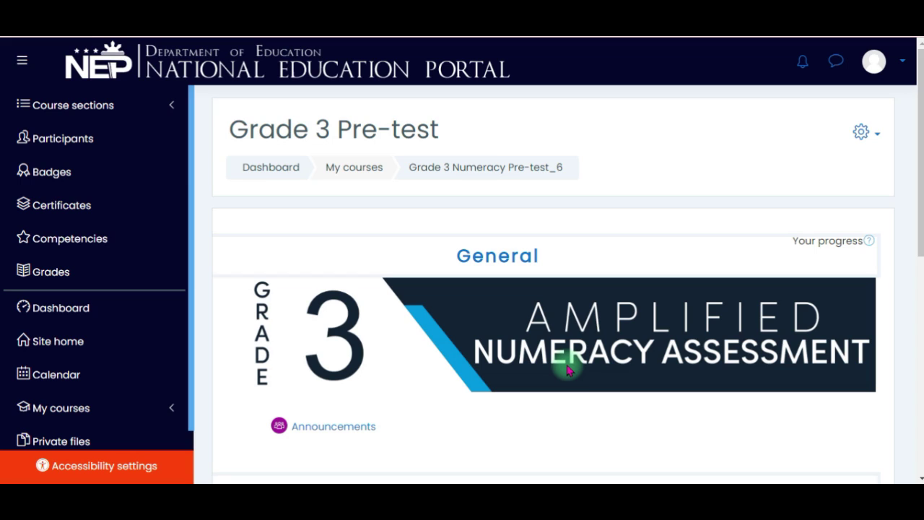
pyautogui.scroll(-2, 568, 369)
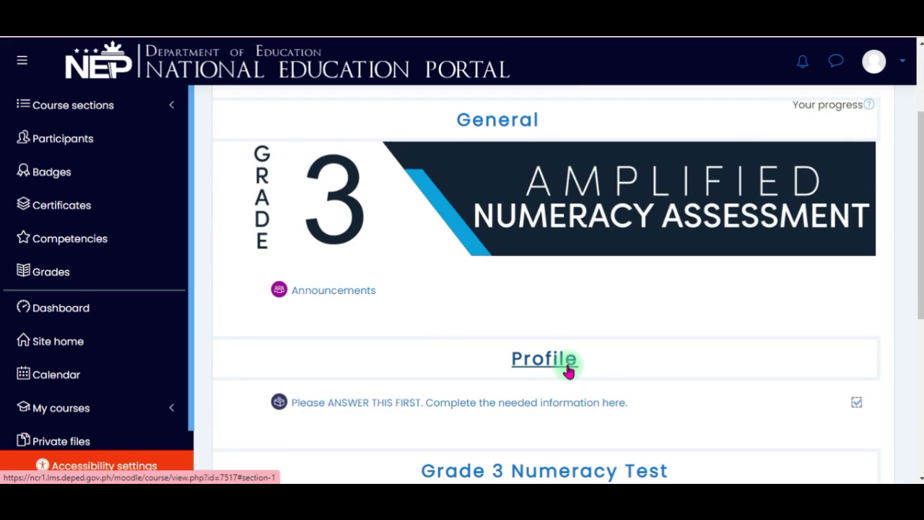
pyautogui.scroll(-2, 612, 369)
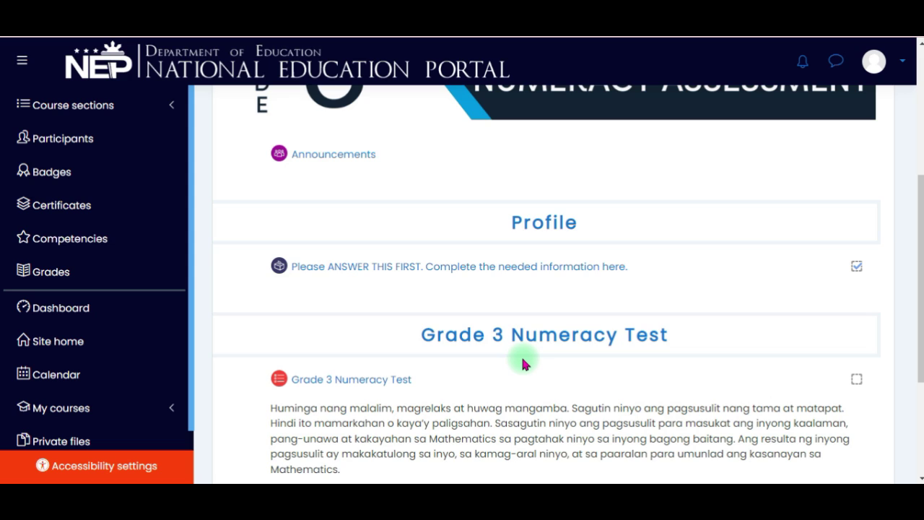
pyautogui.scroll(-1, 530, 354)
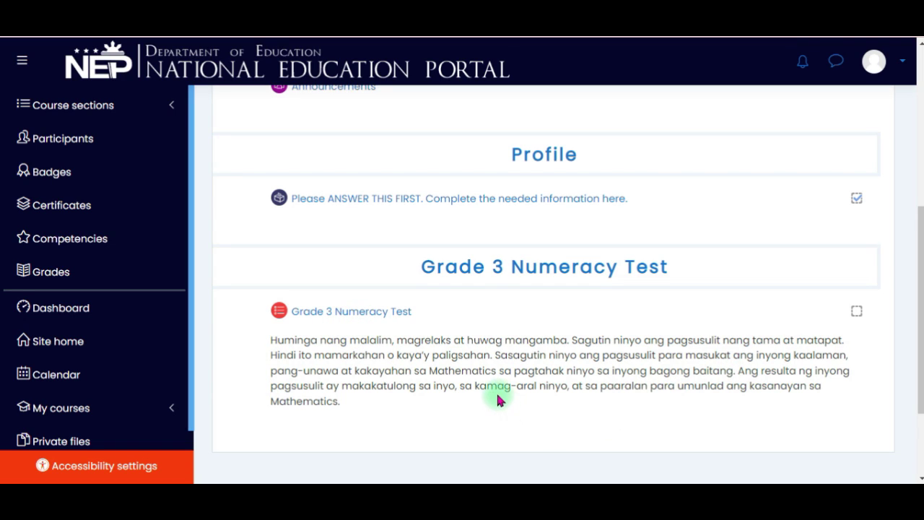
pyautogui.scroll(-2, 497, 400)
# Open the Grade 3 Numeracy Test quiz and scroll down to its Attempt quiz now button
pyautogui.click(367, 247)
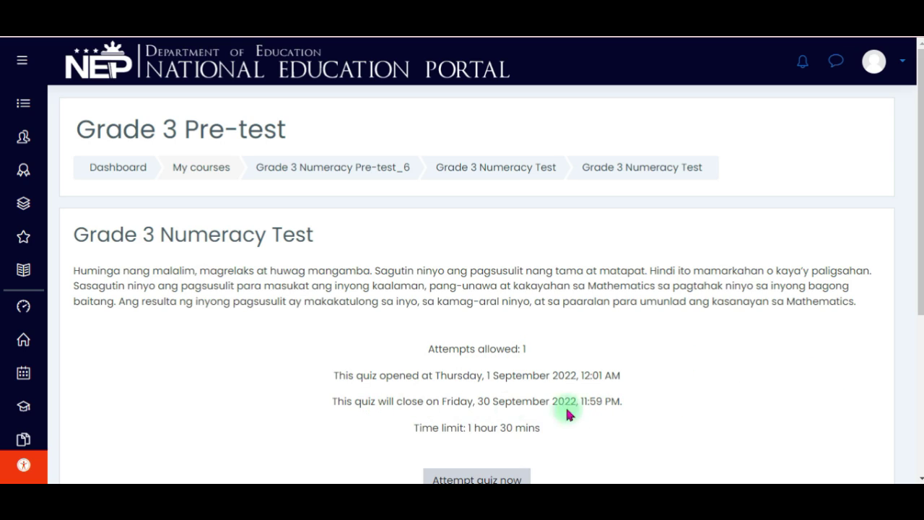
pyautogui.scroll(-1, 505, 421)
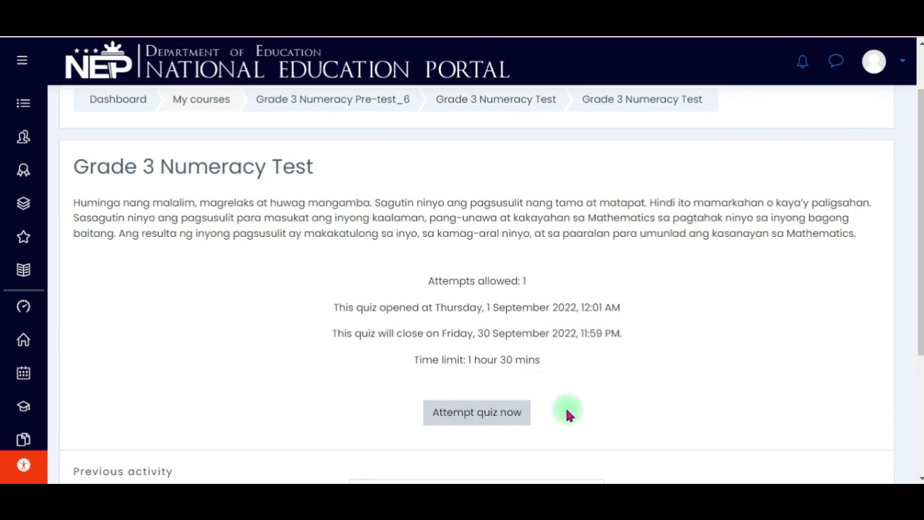
pyautogui.scroll(-1, 725, 384)
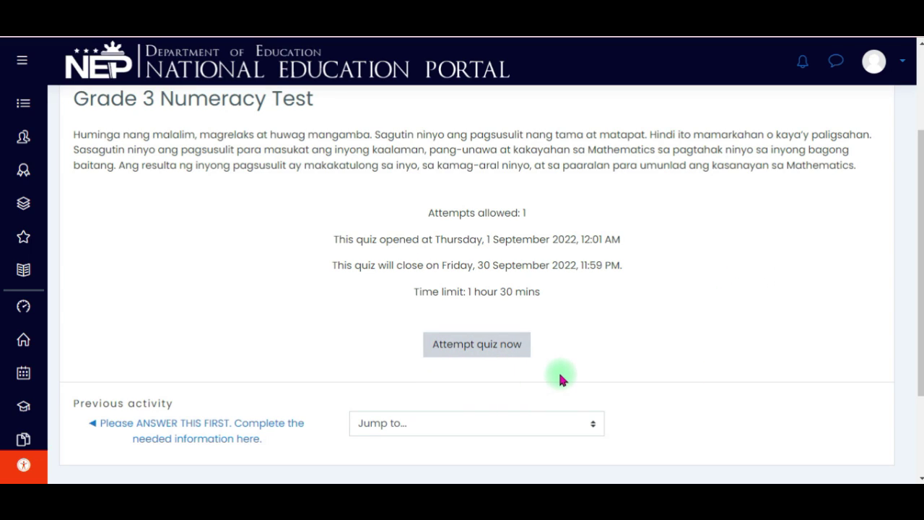
pyautogui.click(472, 350)
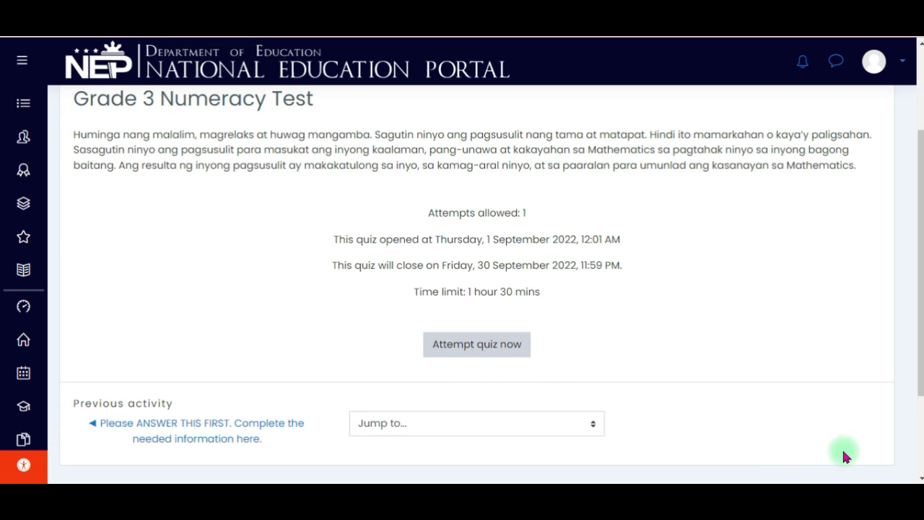